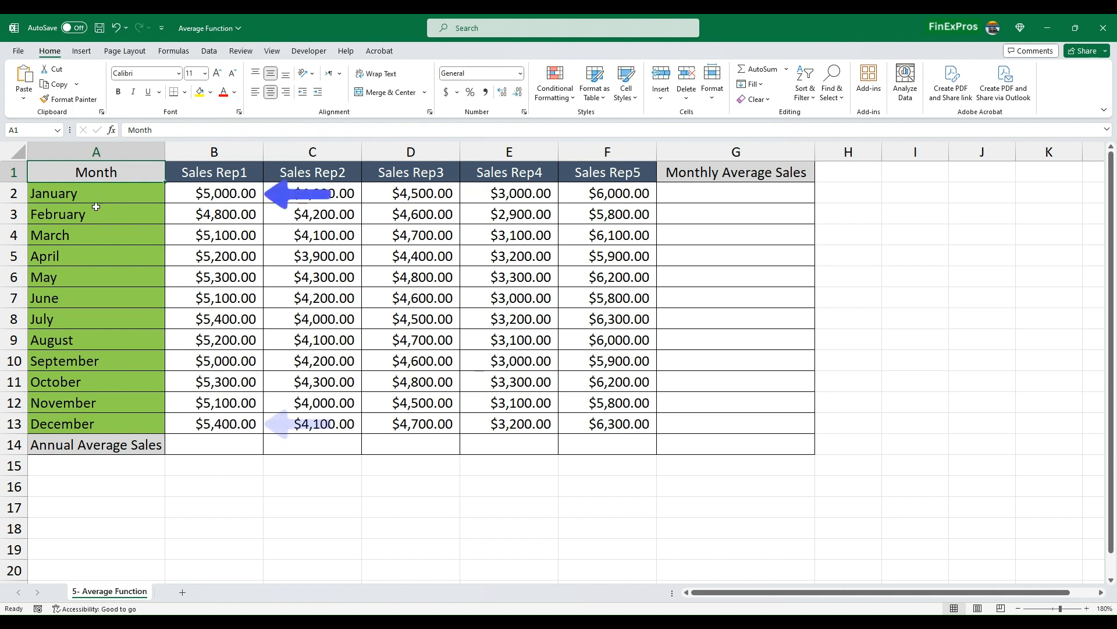
double_click(188, 174)
key(Return)
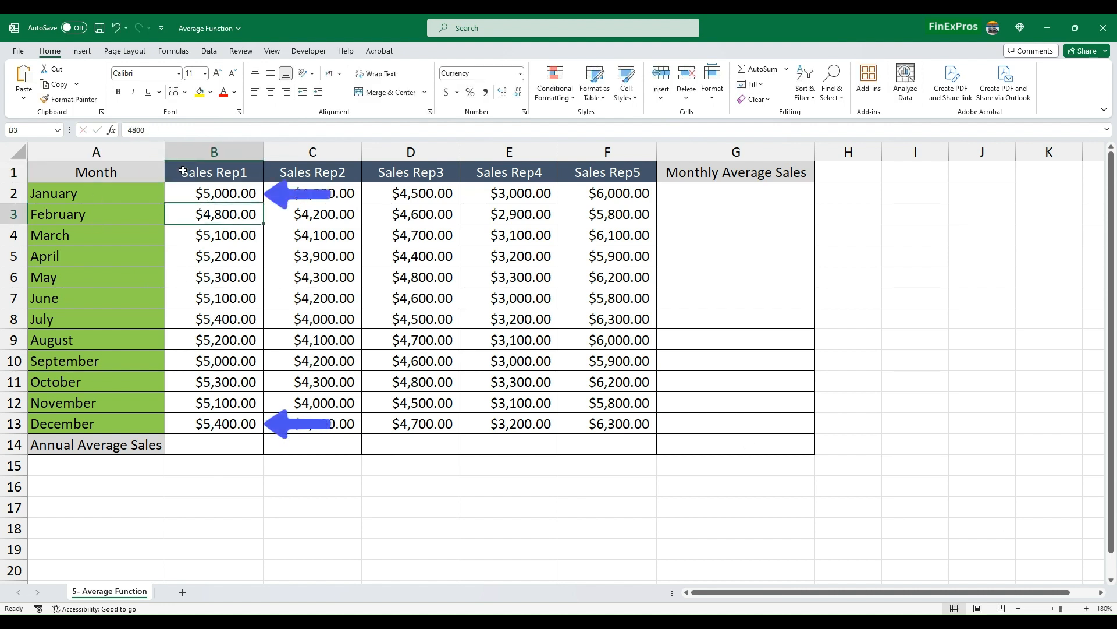
drag(188, 174, 189, 413)
click(318, 294)
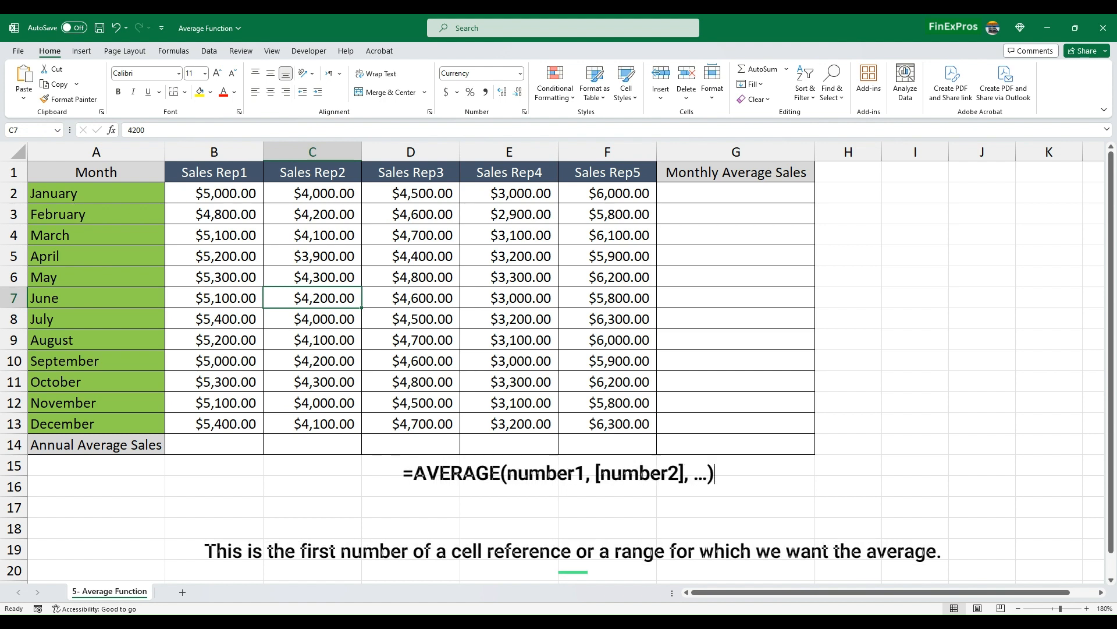
- Enter =AVERAGE(B2:B13) in B14 to average Sales Rep1's yearly sales
click(227, 444)
text(=AVERAGE()
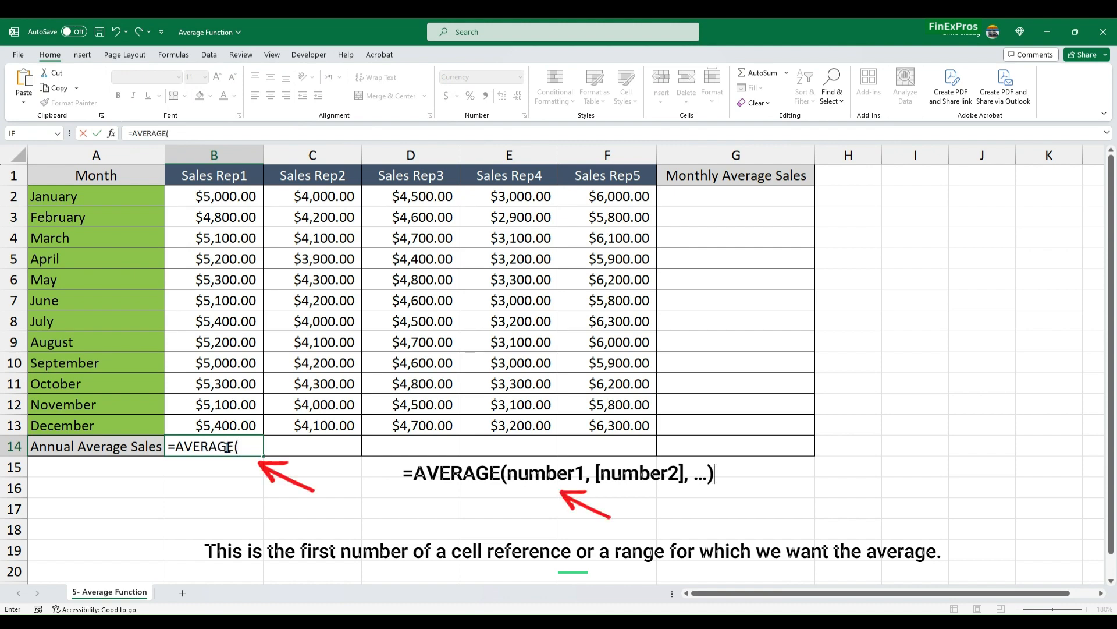
text(B2:B13)
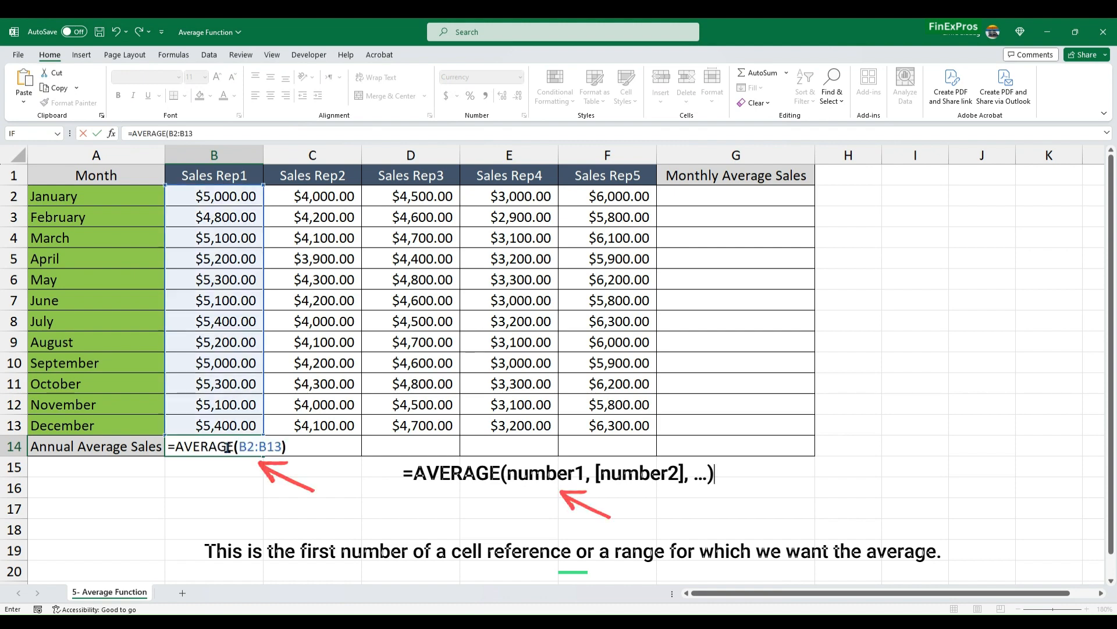
key(Return)
- Replace the formula in B14 with an AVERAGE formula, picking the range B2:B13 directly on the sheet
click(231, 444)
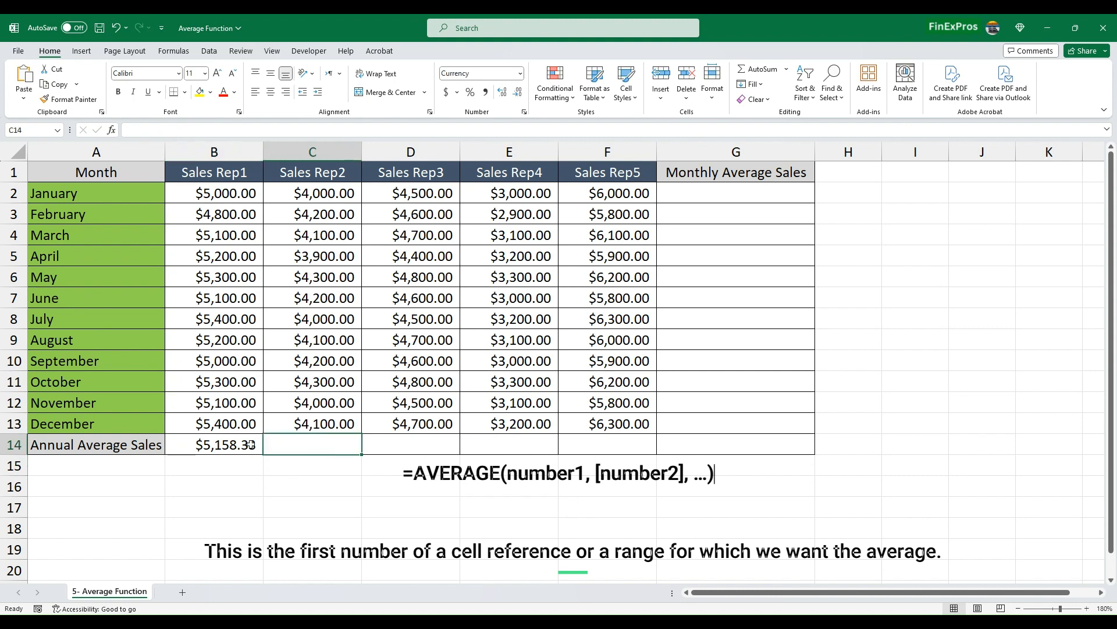
text(=-)
key(BackSpace)
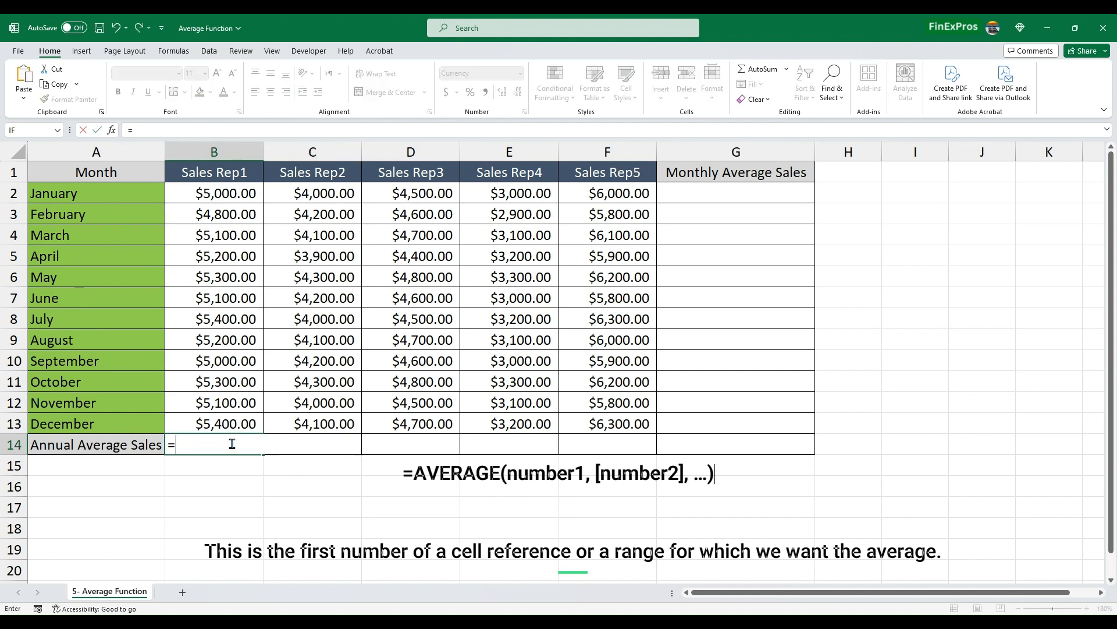
text(AVERAGE()
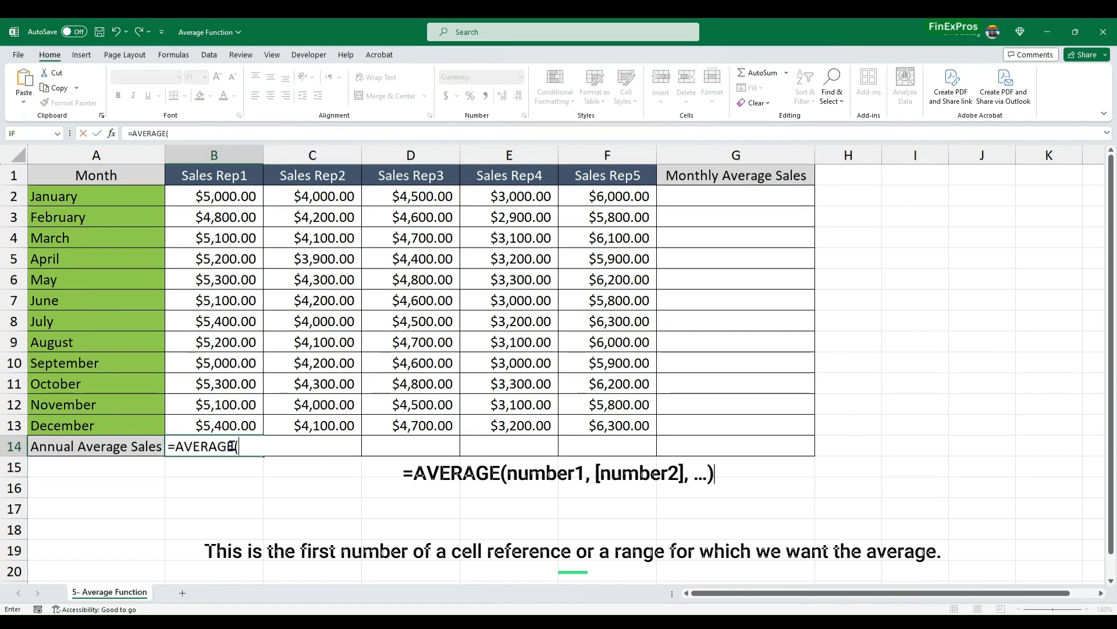
drag(229, 196, 228, 425)
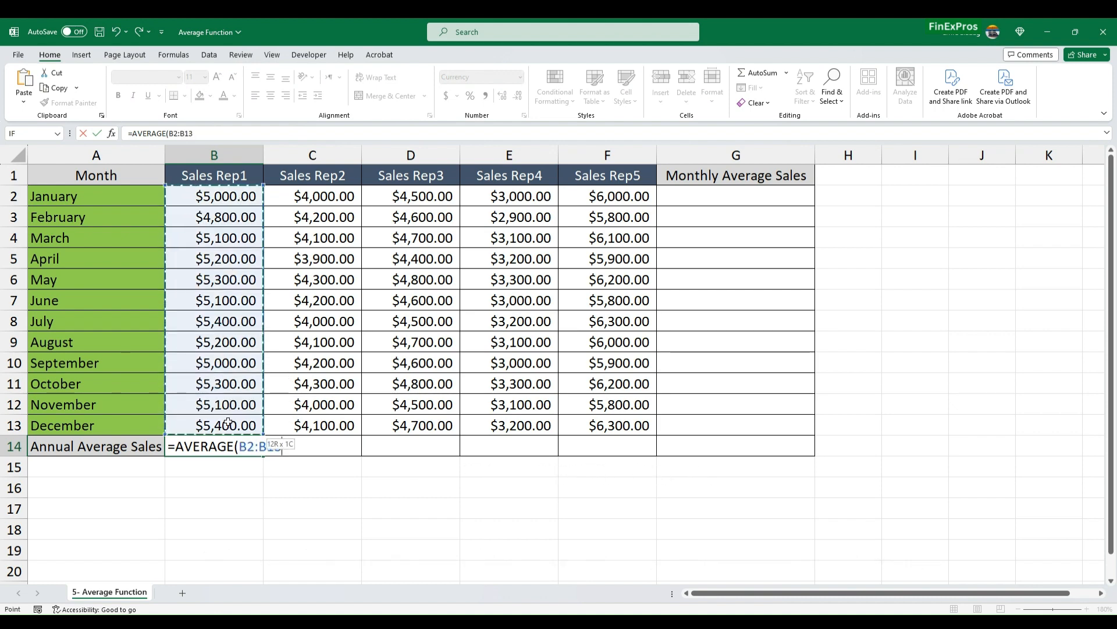
key(Return)
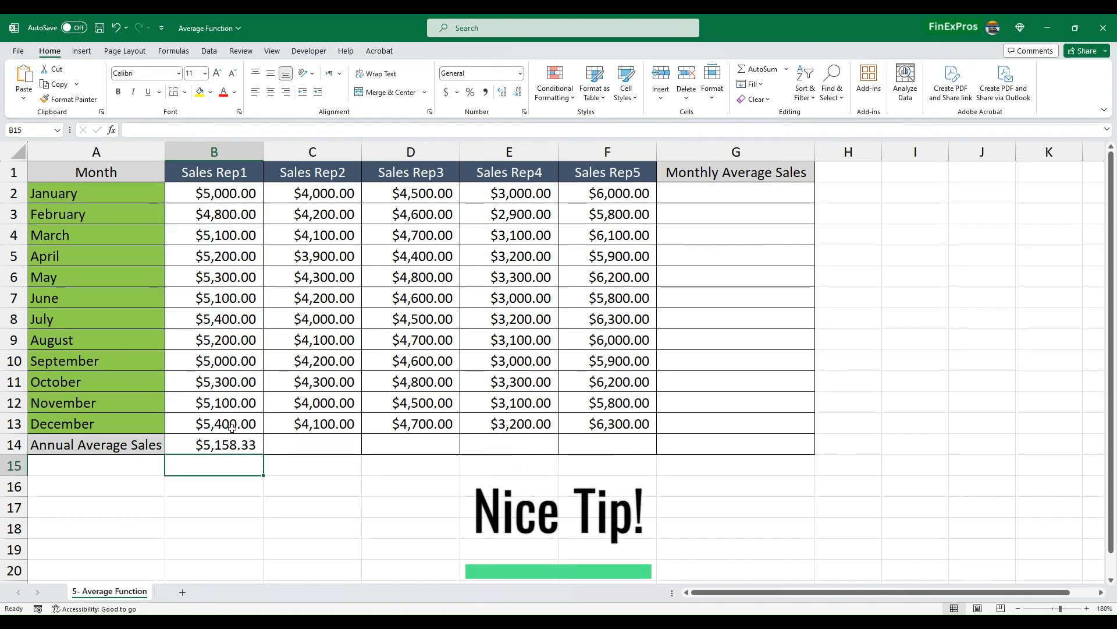
- Clear the average formula from cell B14
click(299, 441)
click(224, 447)
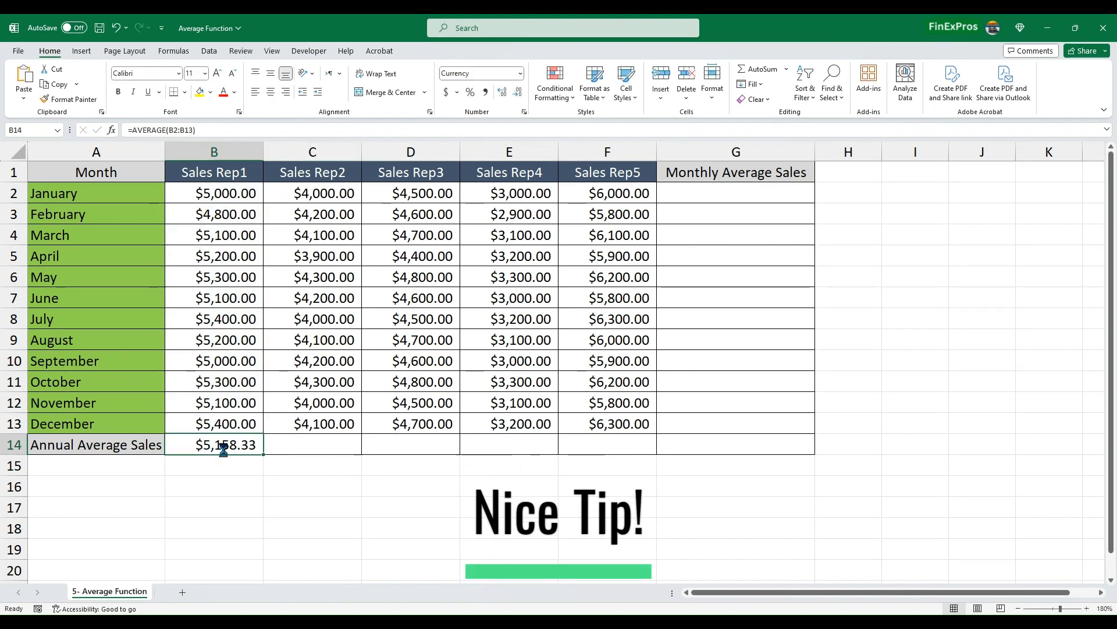
key(BackSpace)
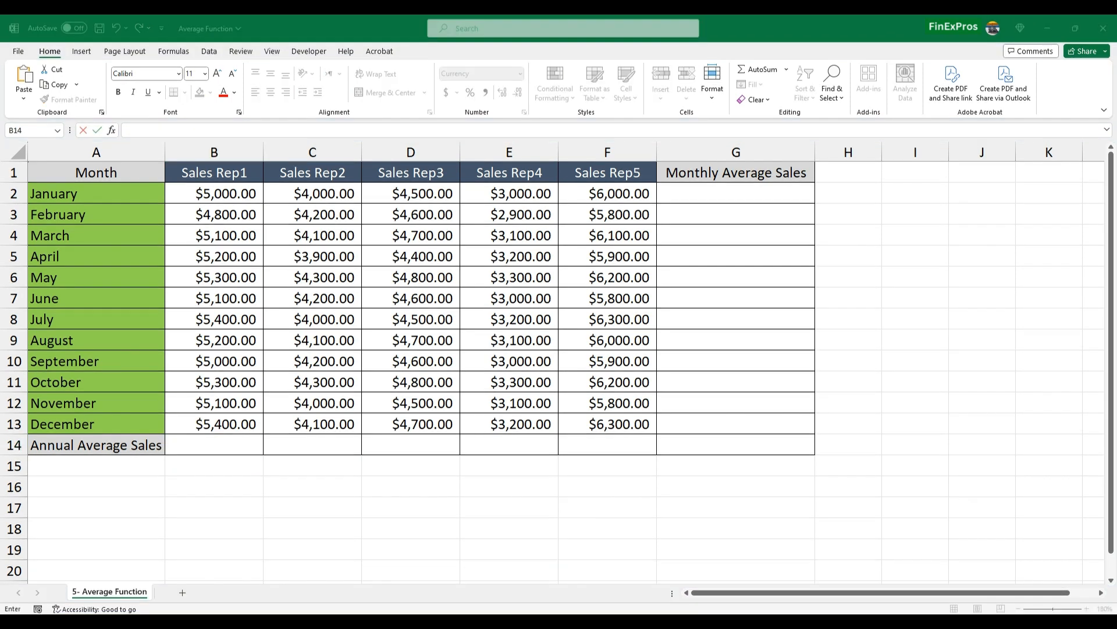
- Calculate Sales Rep1's annual average in B14 using the suggested AVERAGE function over B2:B13, and check it against the source range
click(178, 445)
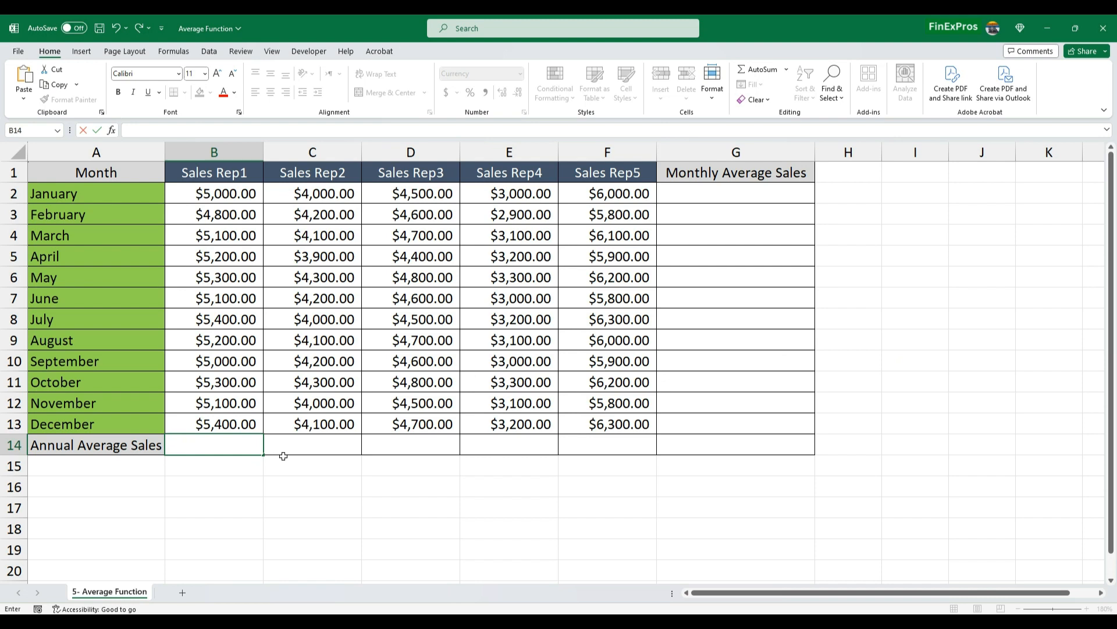
text(=AV)
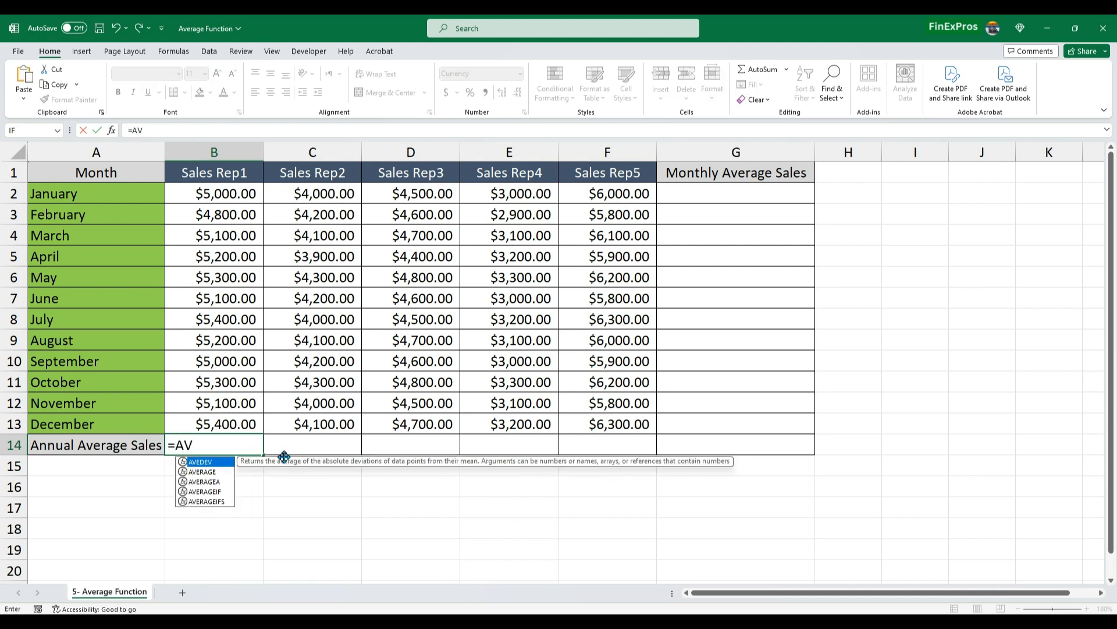
click(220, 473)
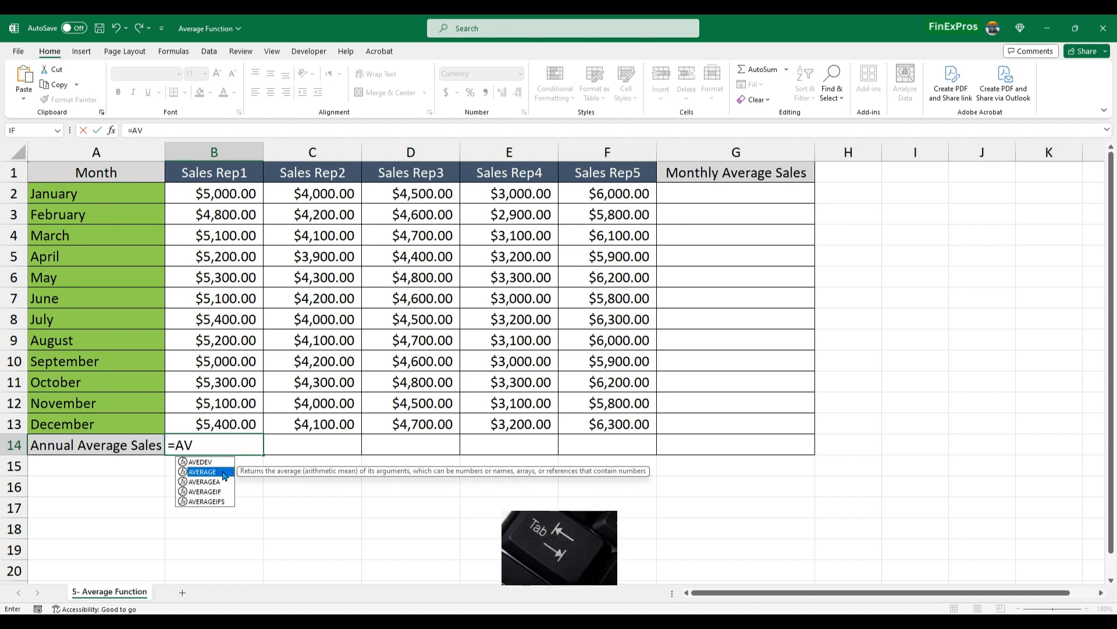
key(Tab)
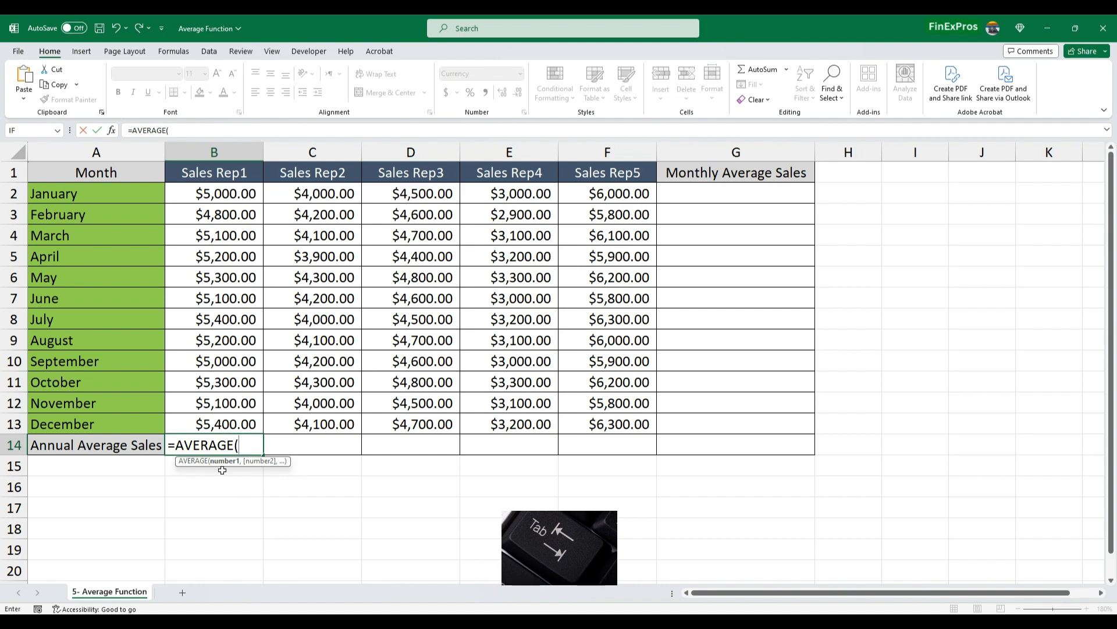
text(B2:B13)
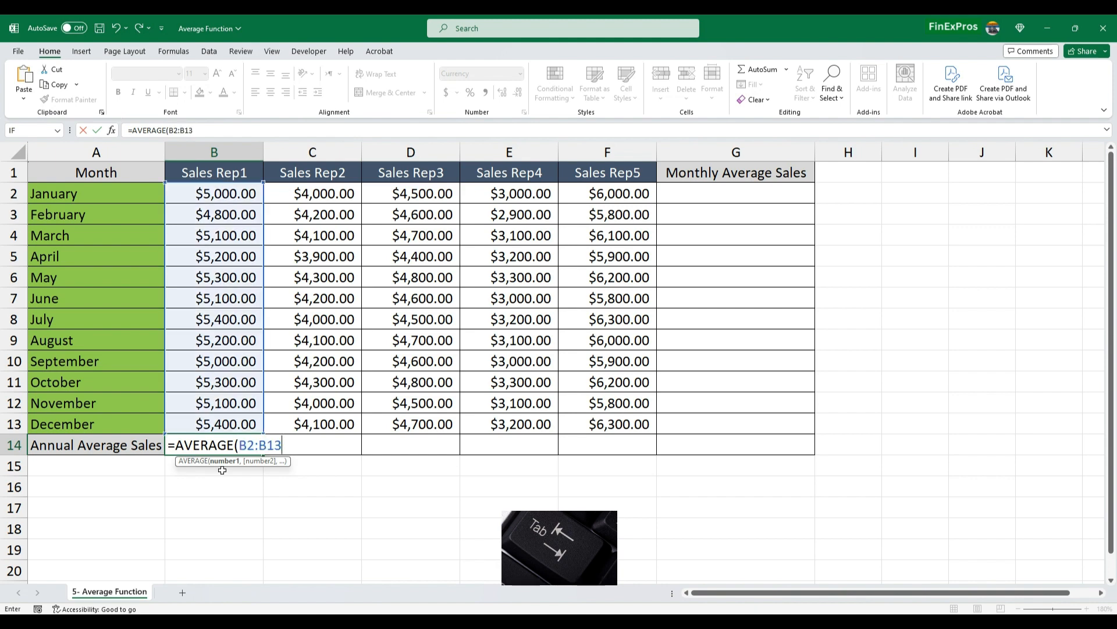
text())
key(Return)
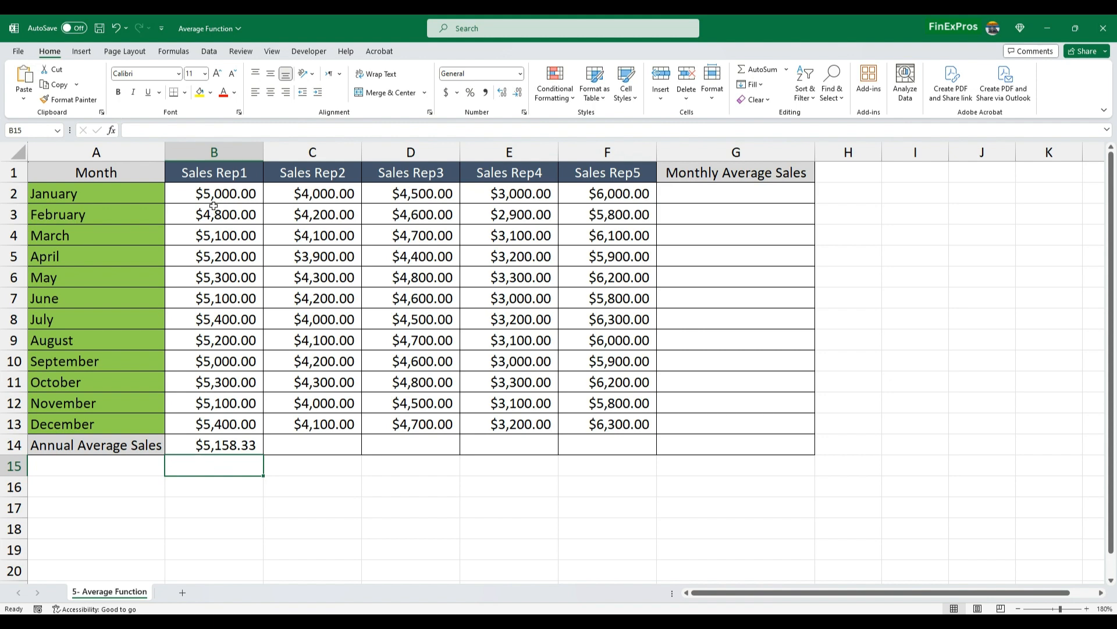
drag(214, 198, 205, 420)
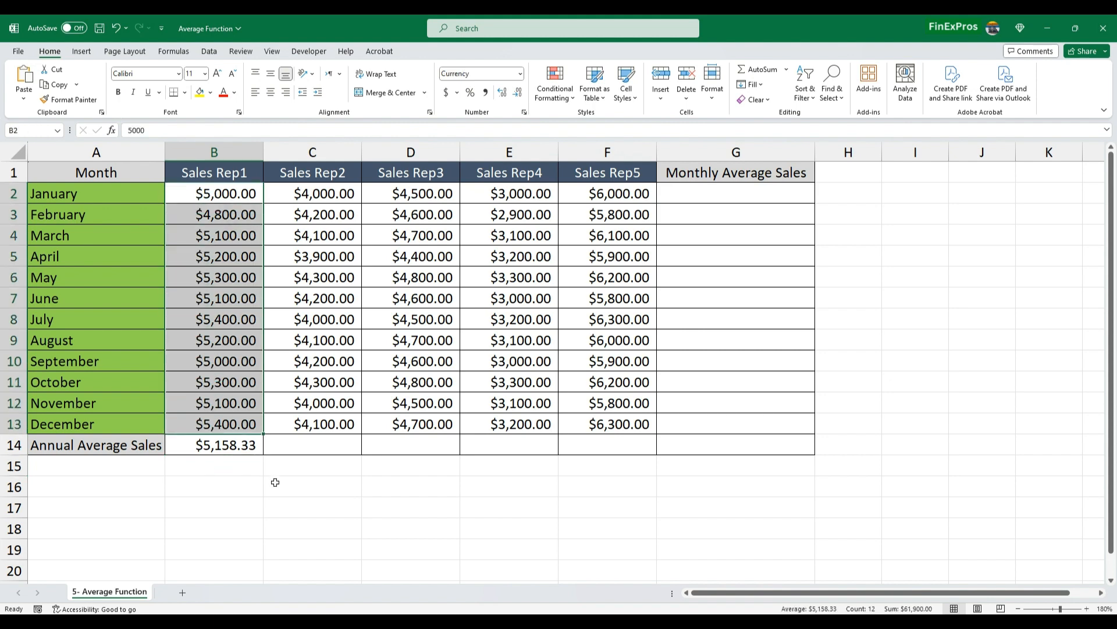
click(243, 445)
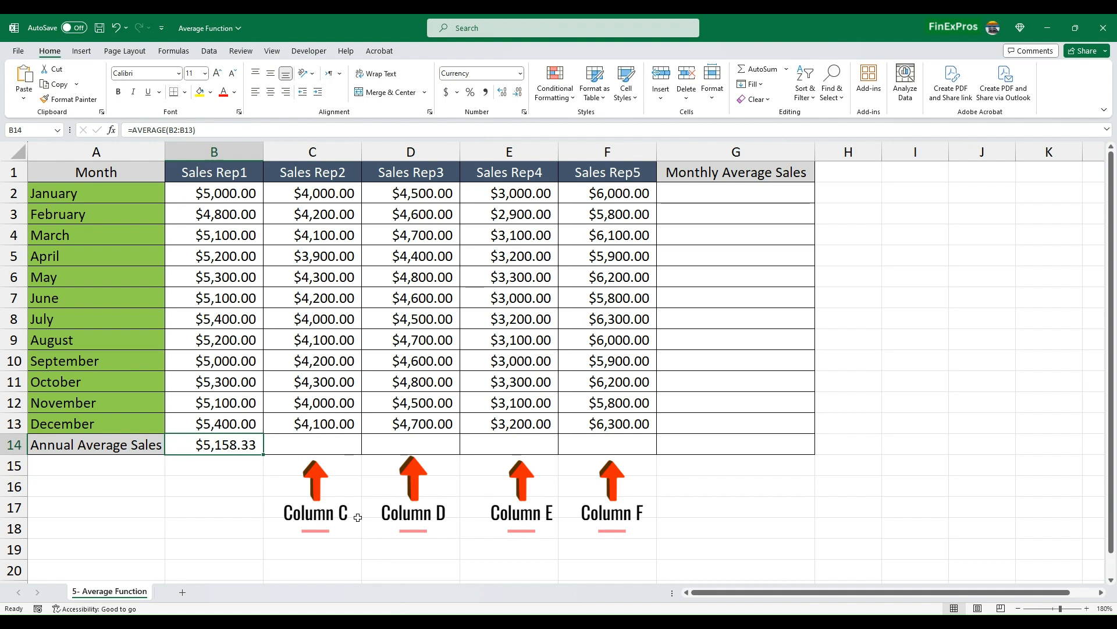
click(308, 441)
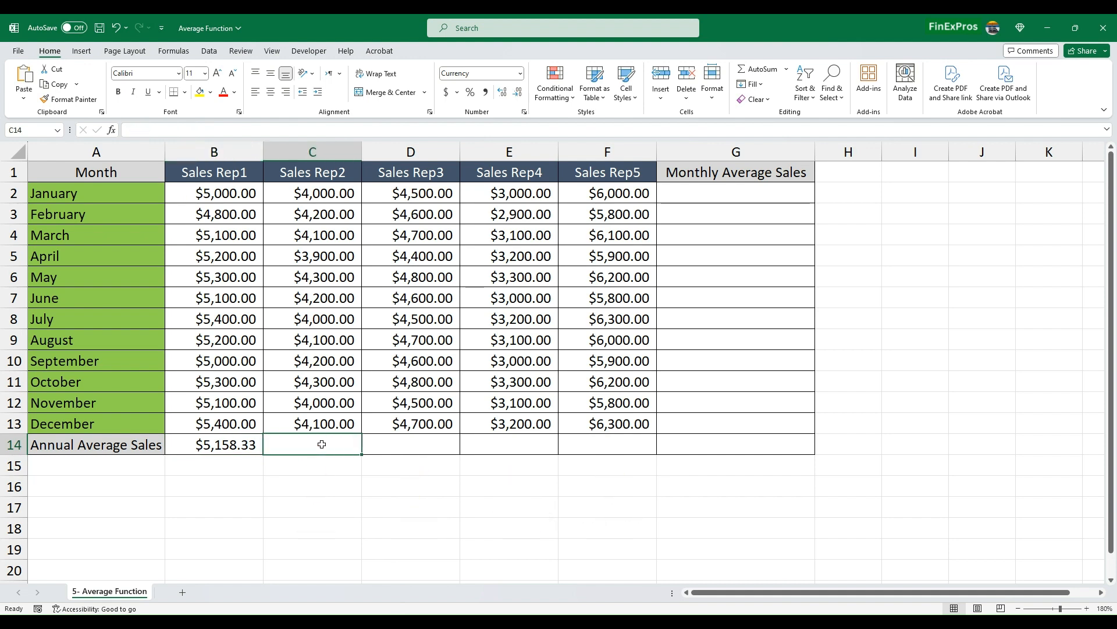
text(=AVERAGE()
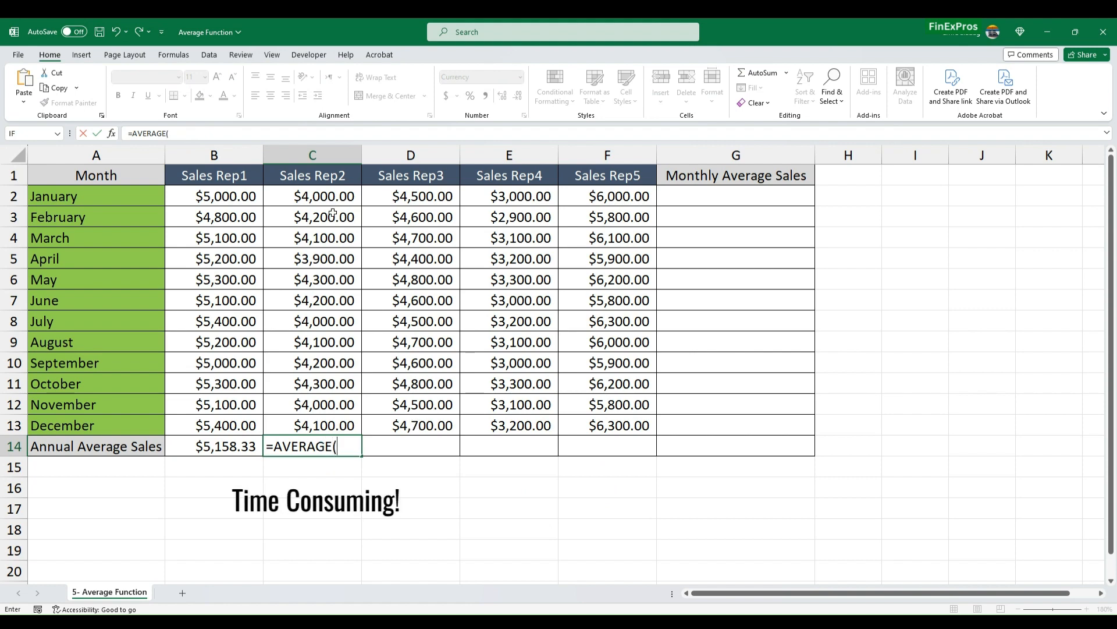
drag(329, 196, 338, 427)
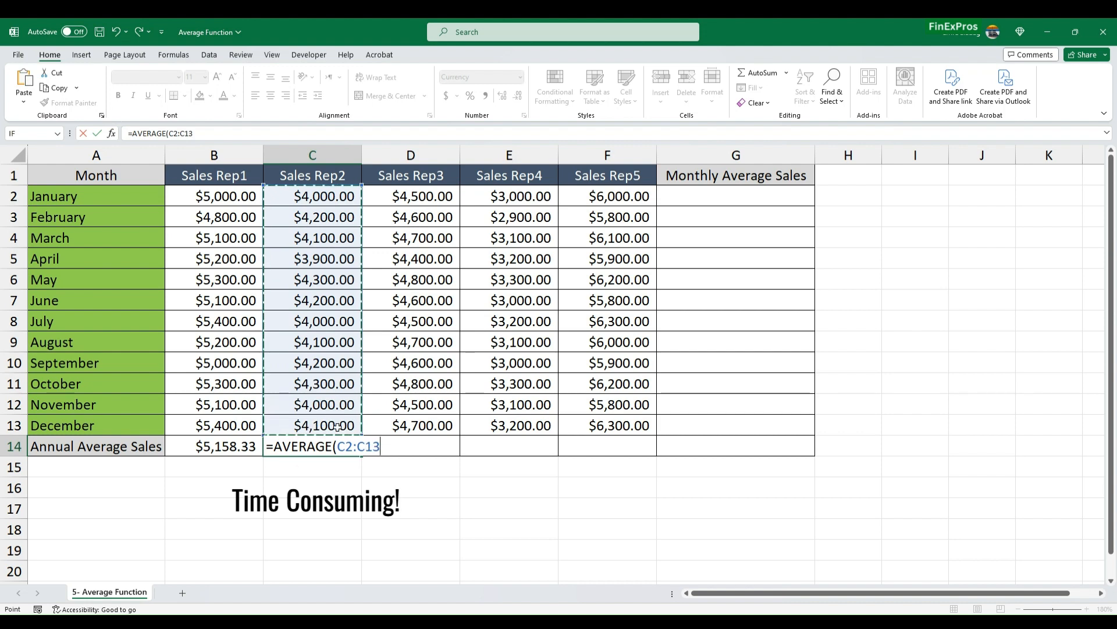
text())
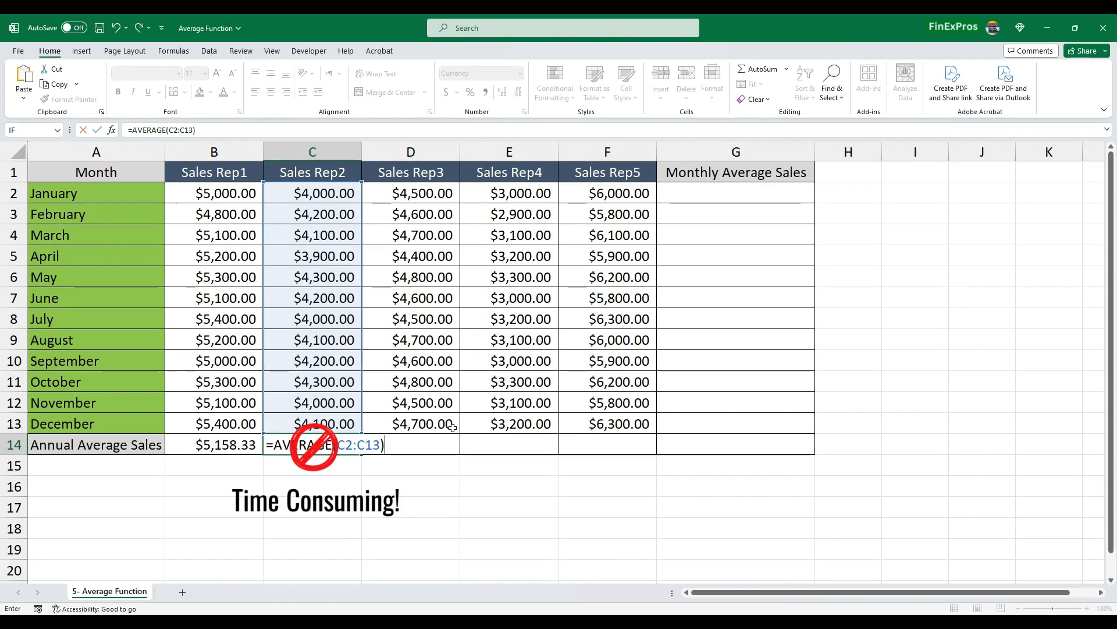
key(Escape)
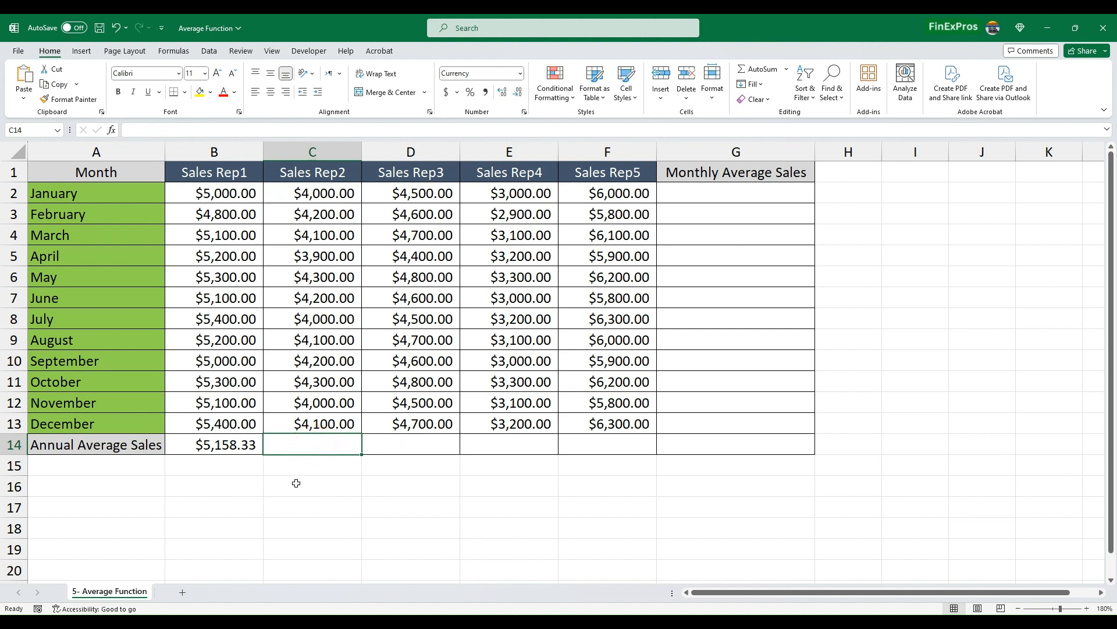
- Fill the average formula from B14 across to F14 for Sales Rep2 through Sales Rep5
click(240, 446)
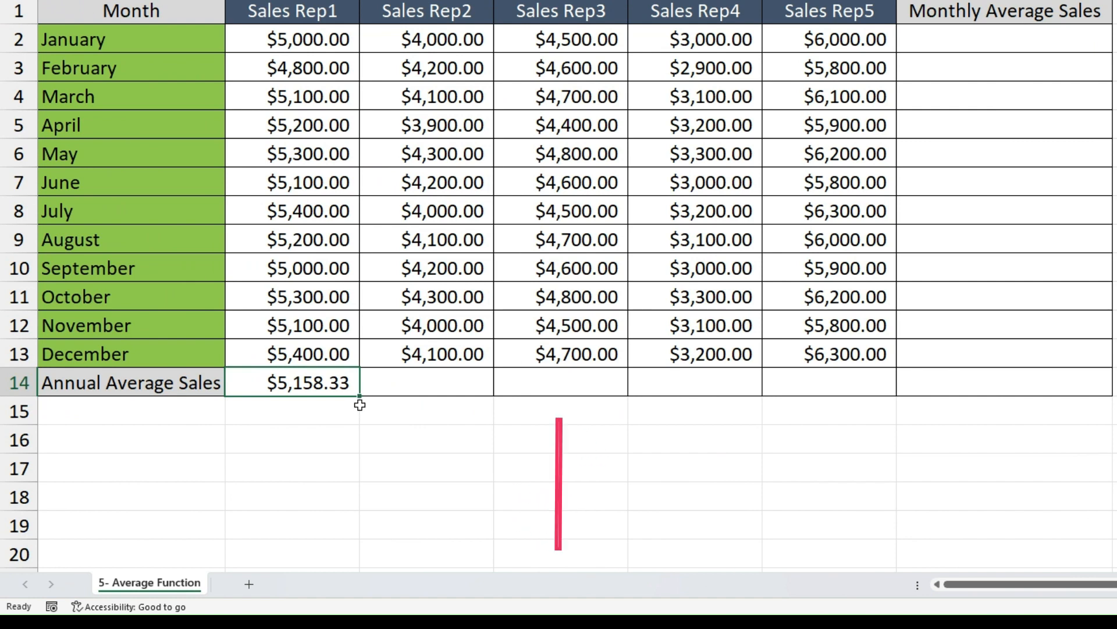
drag(362, 396, 890, 396)
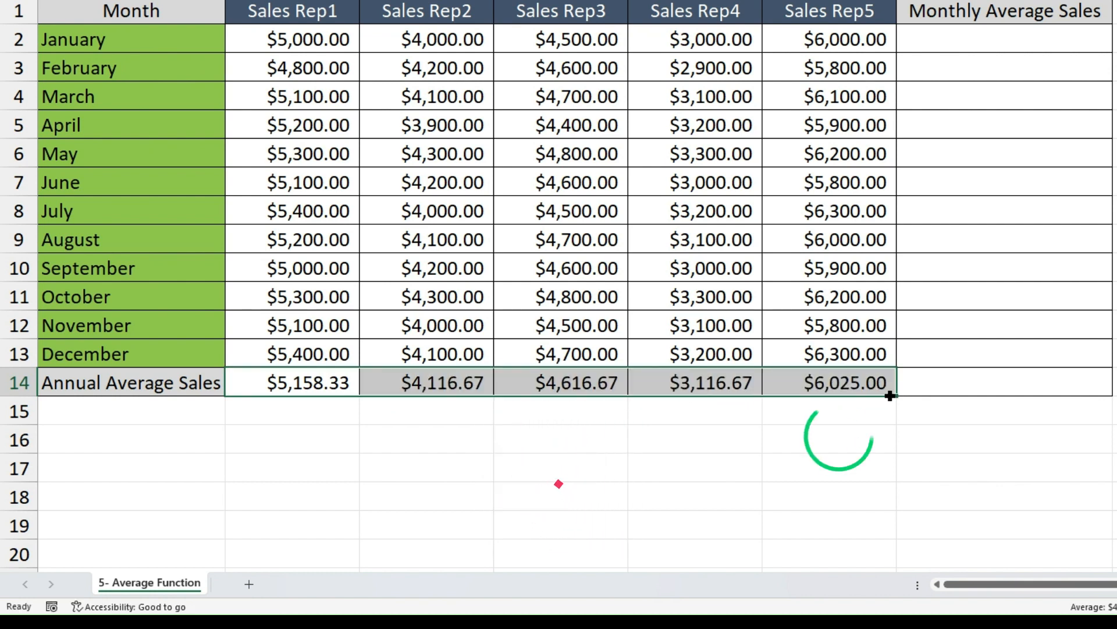
click(466, 476)
- Review the annual average cells in row 14 for each sales rep, from B14 to F14
click(435, 375)
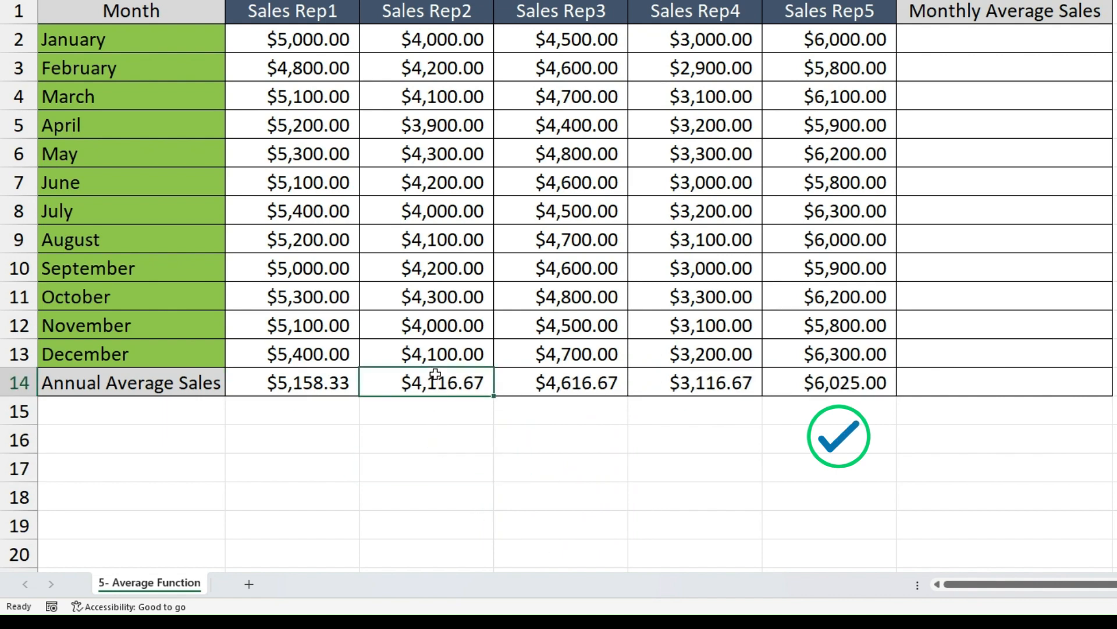
click(541, 382)
click(675, 383)
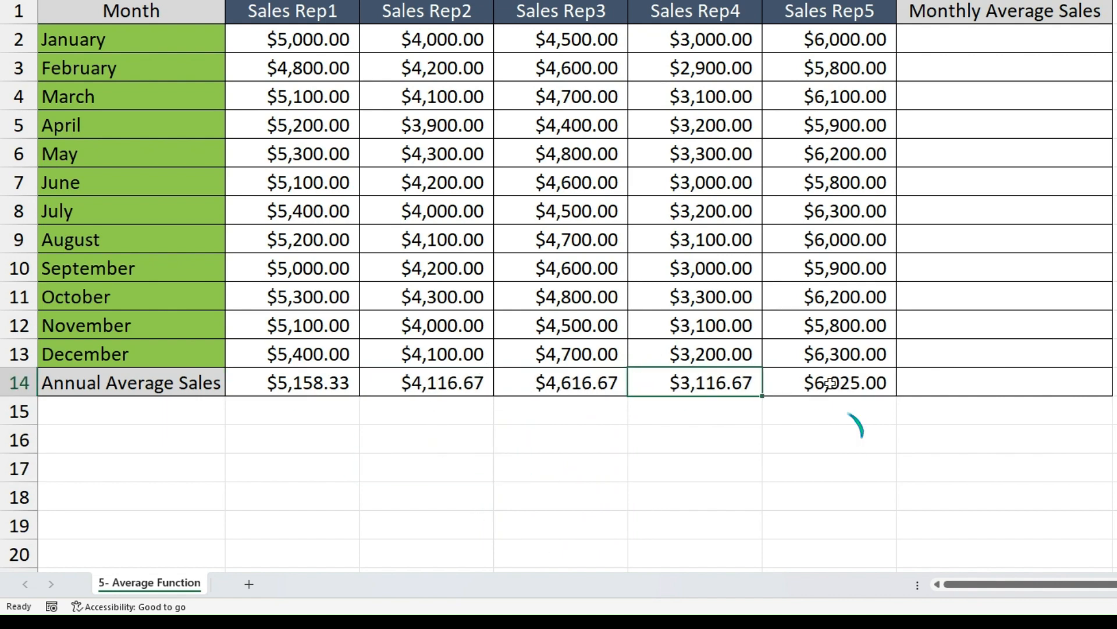
click(886, 386)
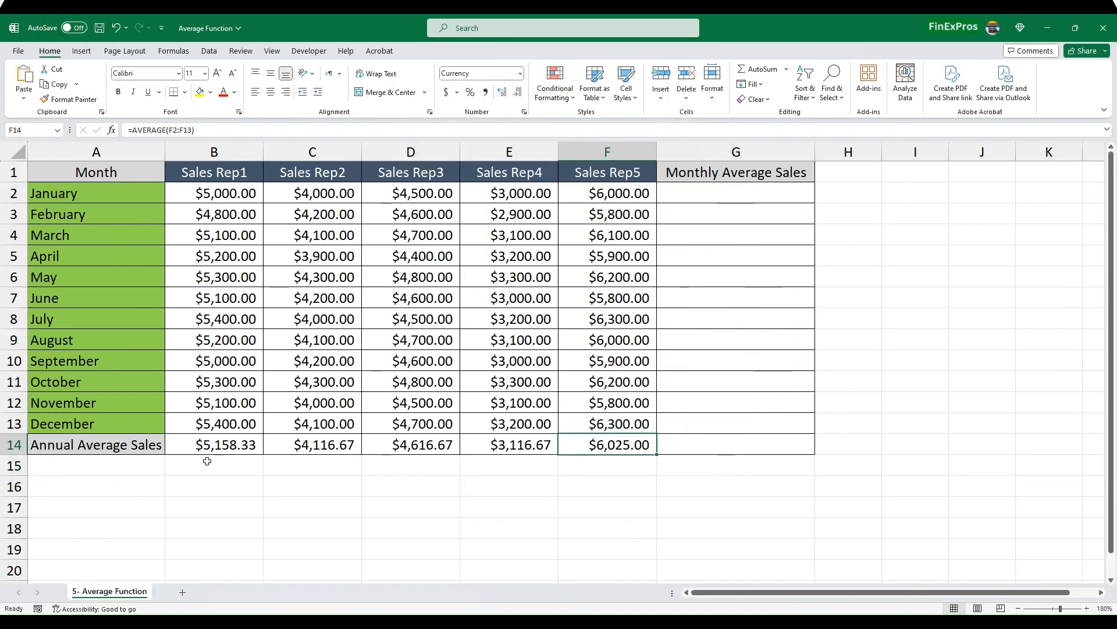
drag(204, 445, 606, 447)
click(967, 424)
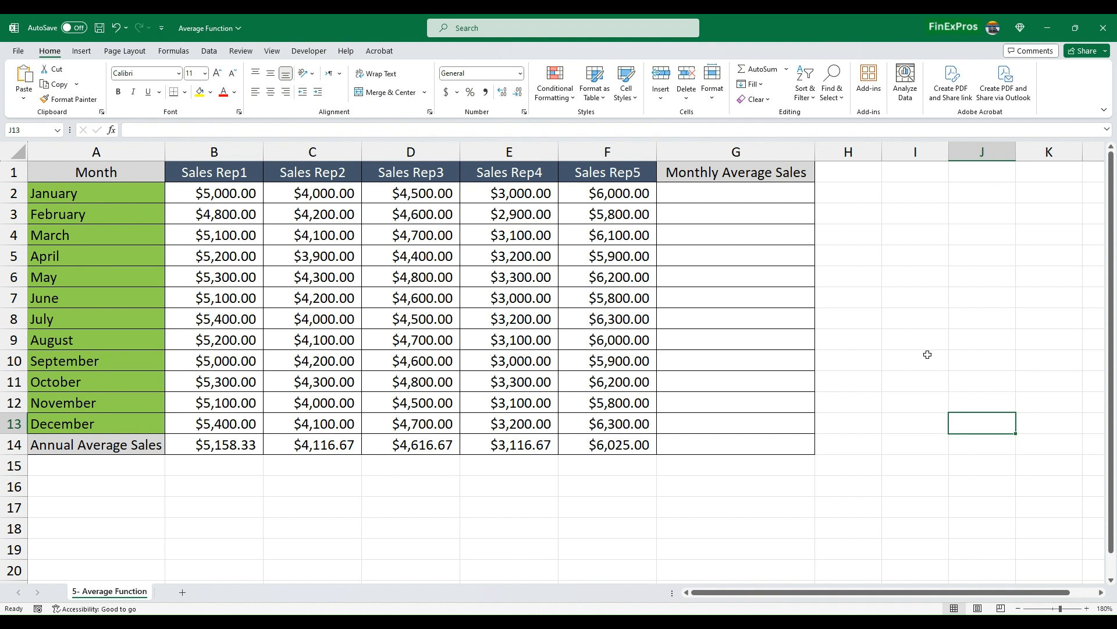
- Calculate January's monthly average sales in G2 with the formula =AVERAGE(B2:F2)
click(708, 168)
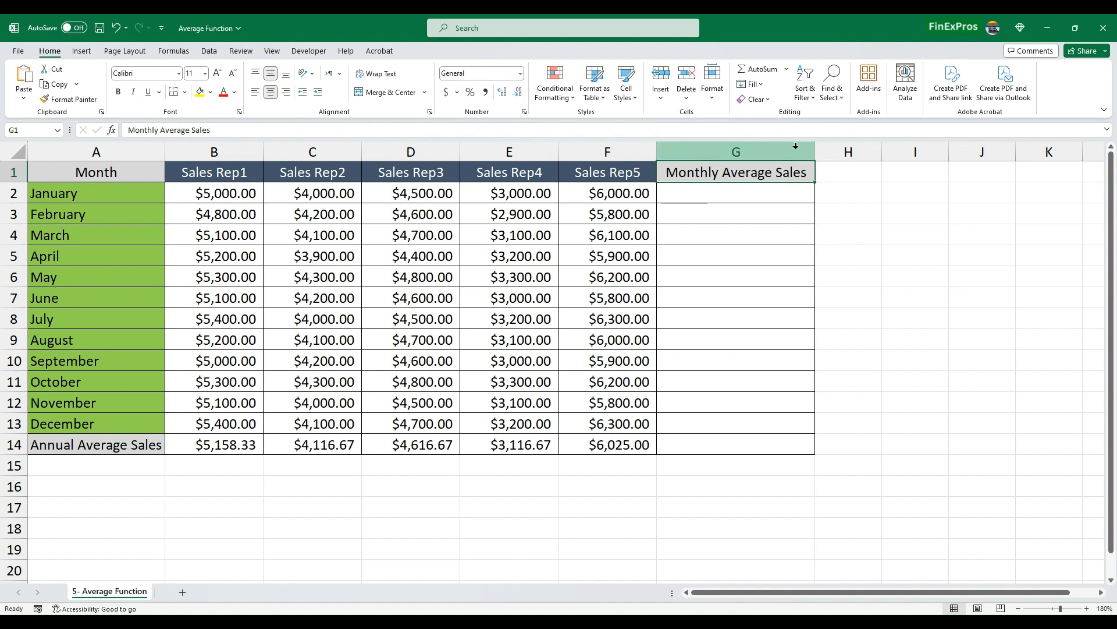
click(726, 194)
key(Up)
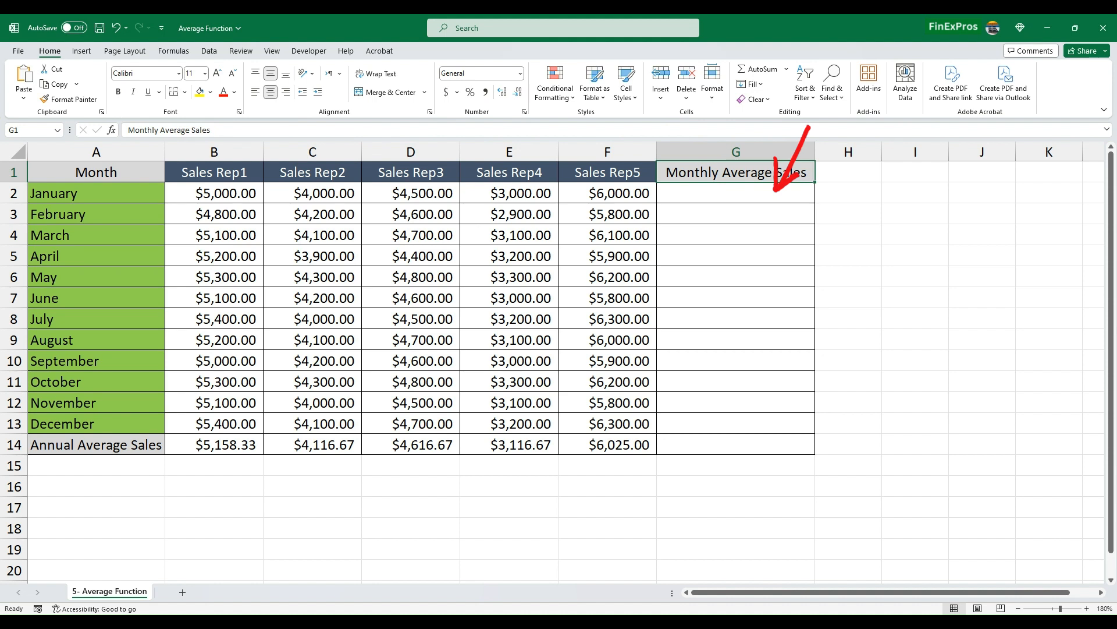
click(717, 191)
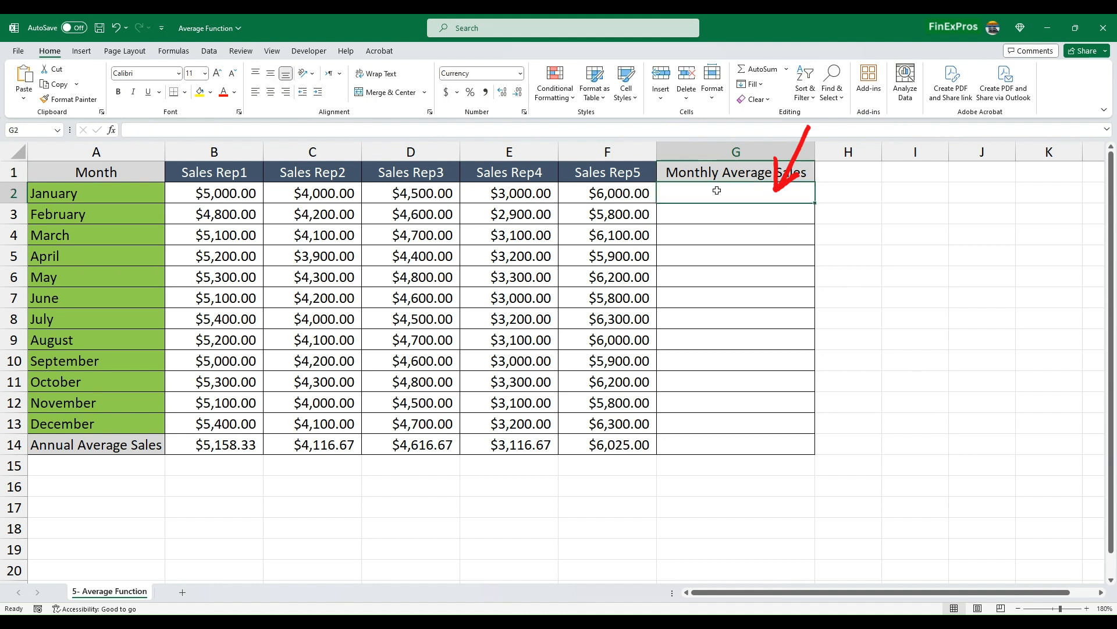
text(=AVERAGE)
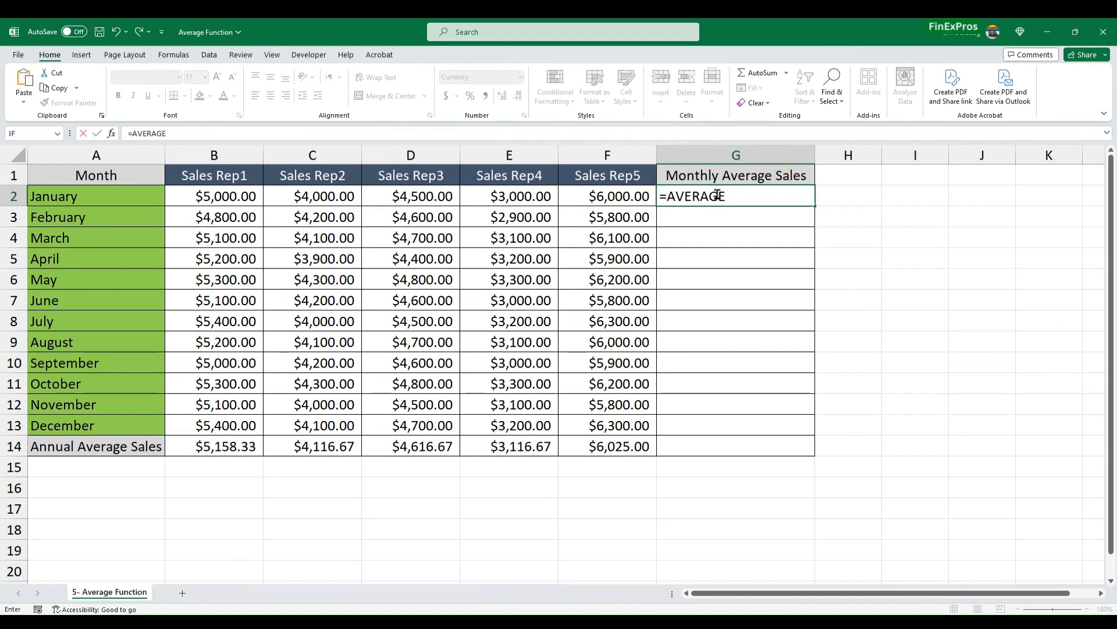
text((B2:F2)
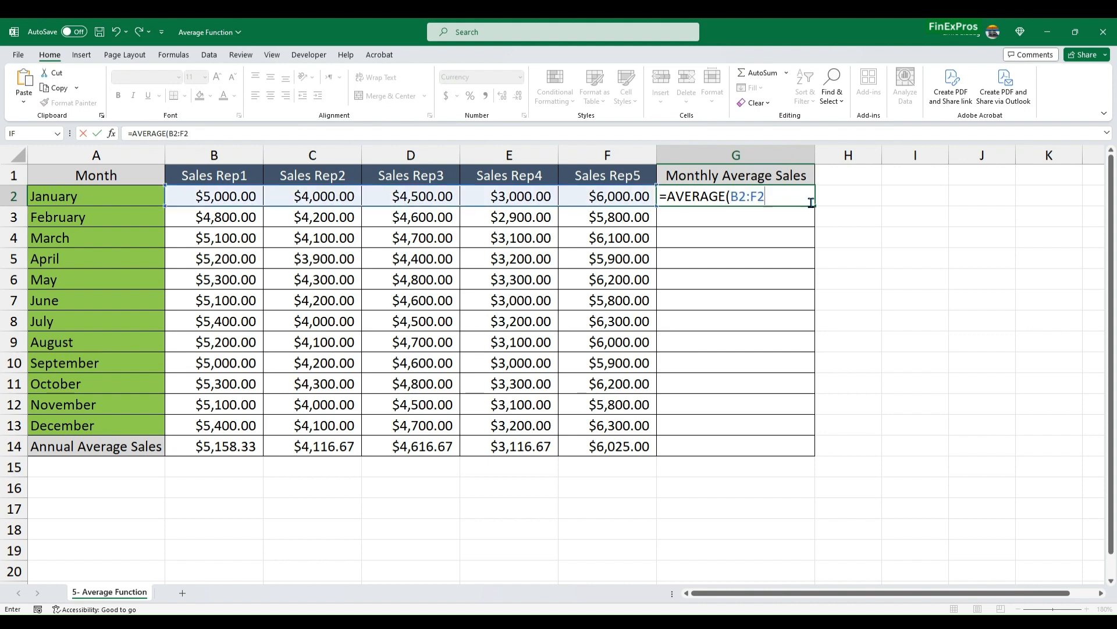
key(Return)
click(590, 181)
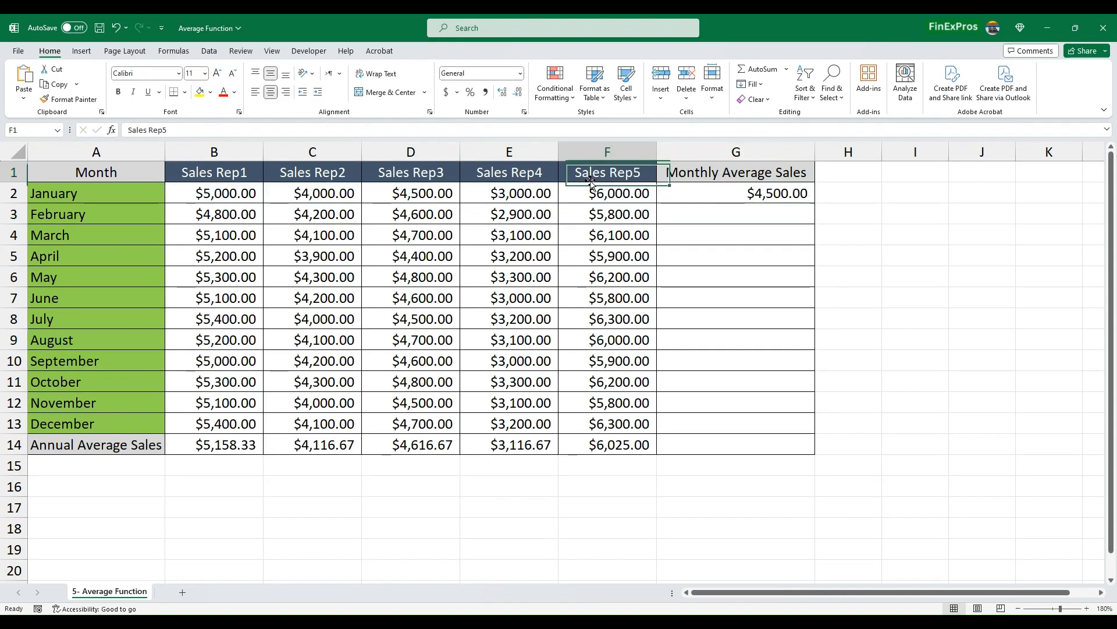
- Clear G2 and re-enter January's average there with the AVERAGE function, picking B2:F2 as its range
click(750, 196)
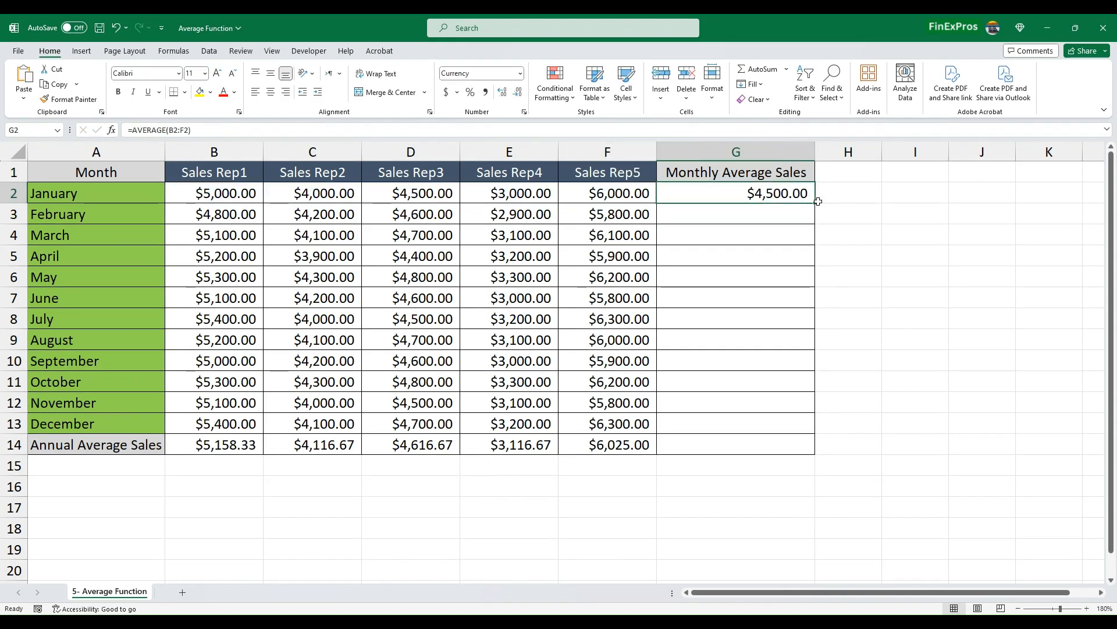
key(Delete)
text(=AVERAGE)
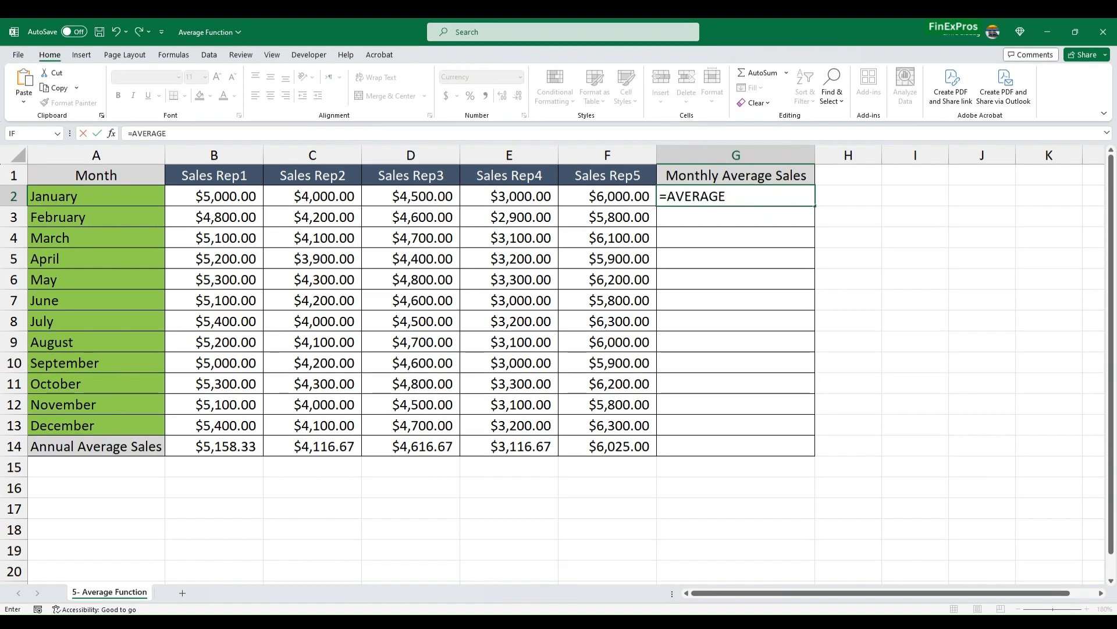
text(()
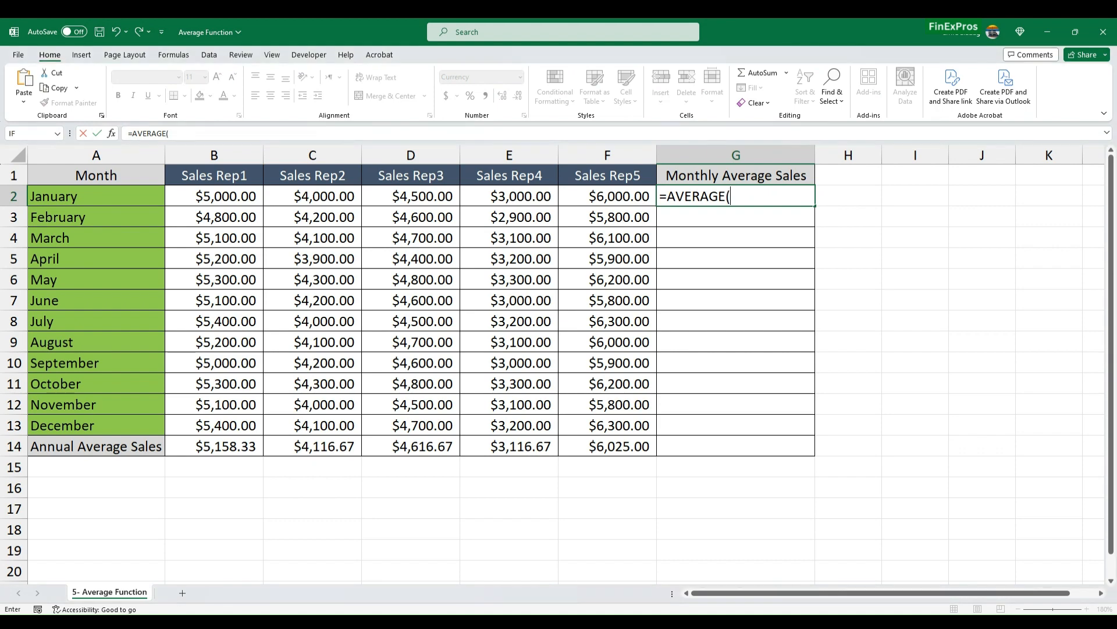
drag(224, 199, 620, 207)
text())
key(Return)
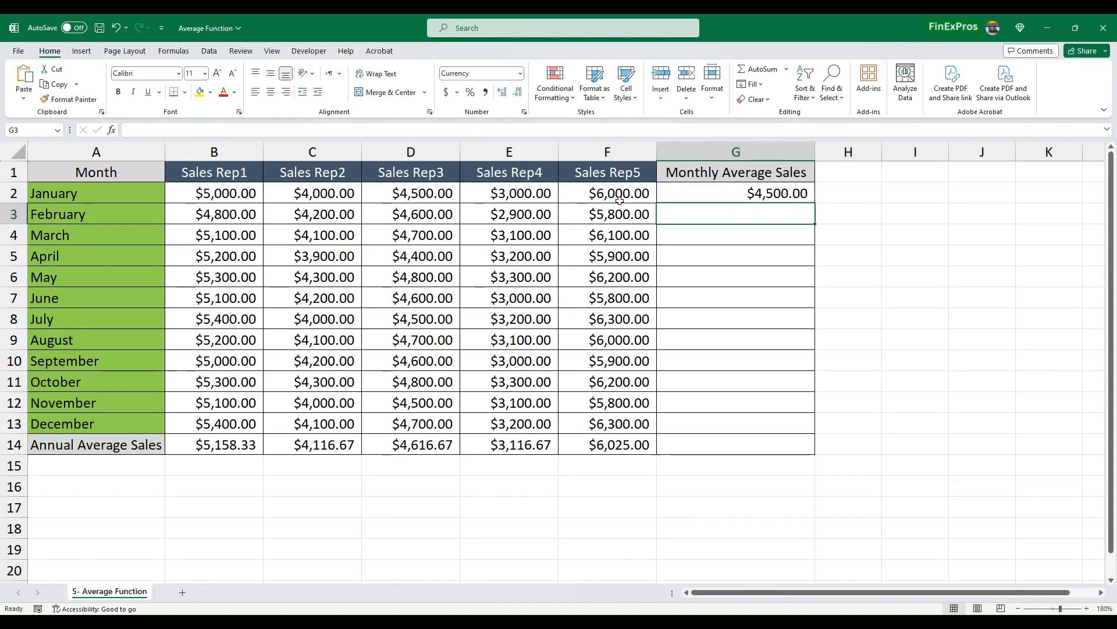
- Fill the average formula from G2 down to G13 for February through December
click(787, 193)
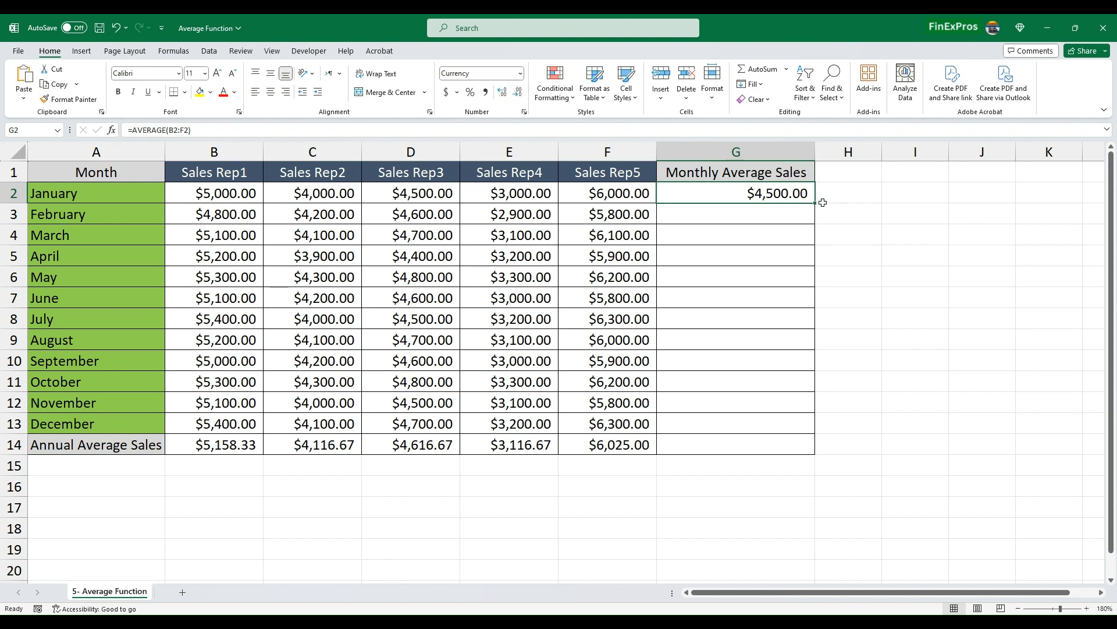
drag(818, 204, 815, 431)
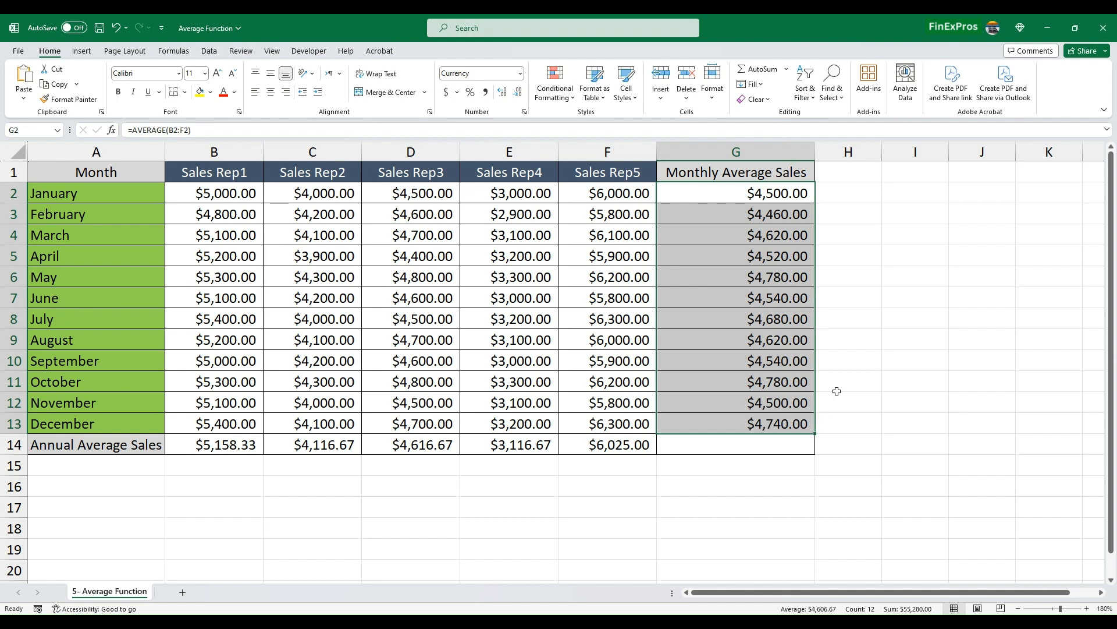
click(920, 336)
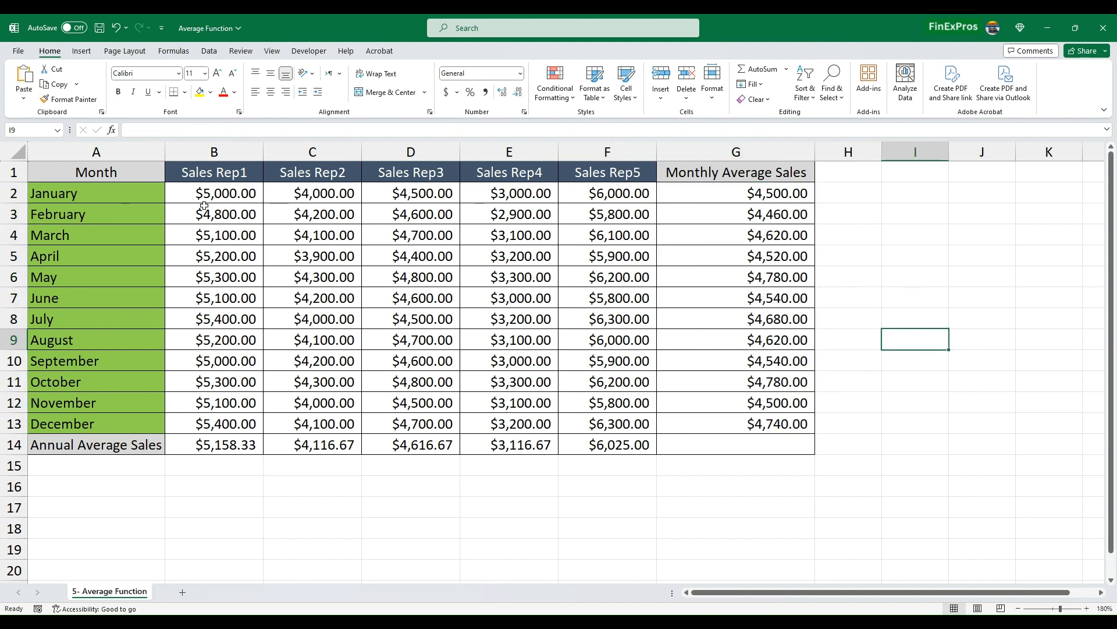
- Compare the January and February sales ranges B2:F2 and B3:F3 with the monthly averages in G2:G13
drag(205, 198, 515, 192)
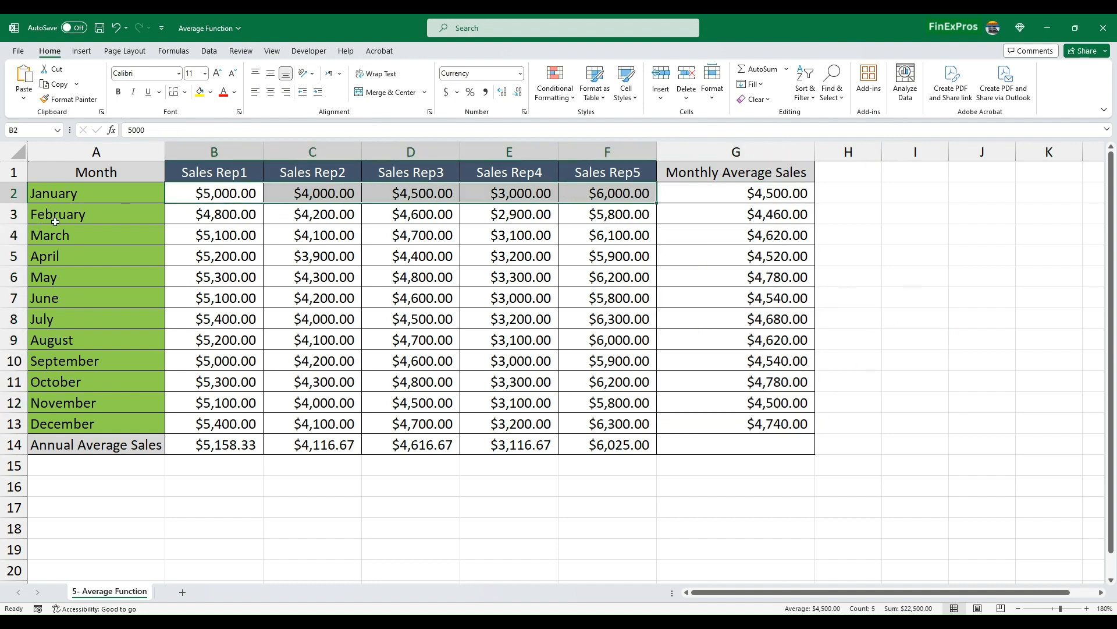
drag(205, 214, 611, 214)
drag(736, 193, 815, 424)
click(924, 395)
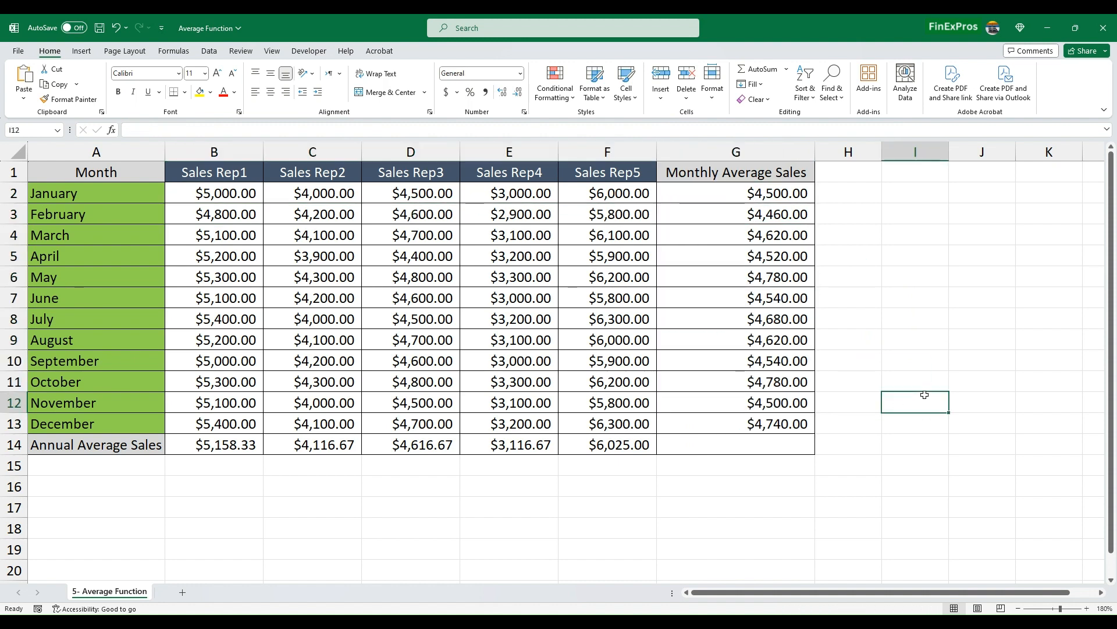